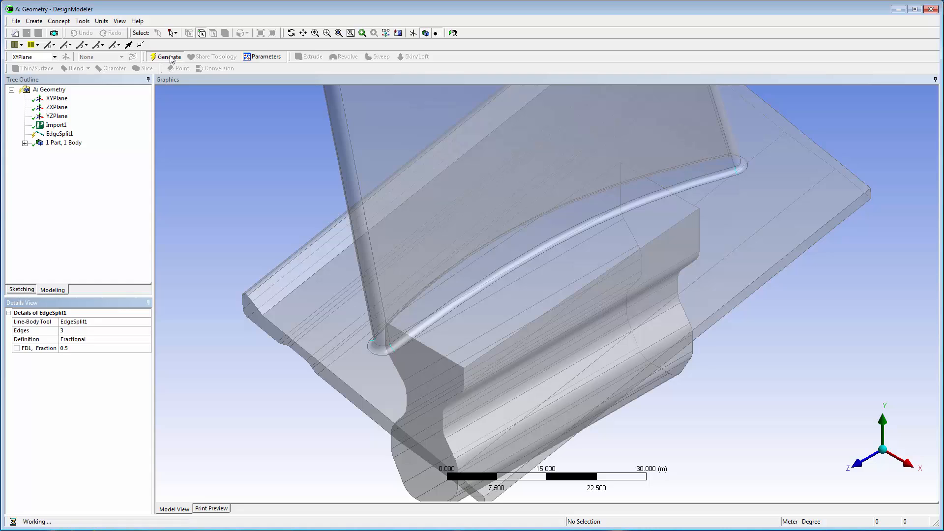
Step: Display the model vertices and generate a plane through three vertices at the ends of the blade's base fillet
left_click(120, 21)
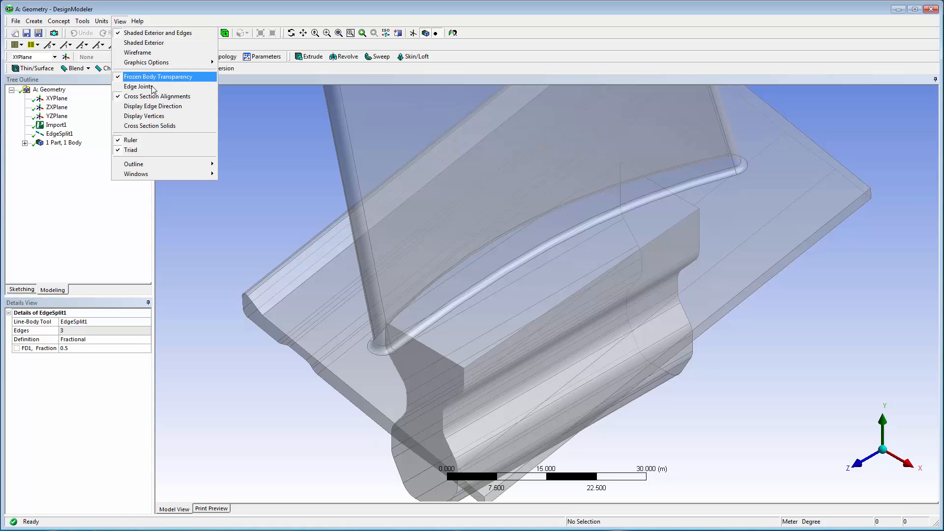
left_click(172, 118)
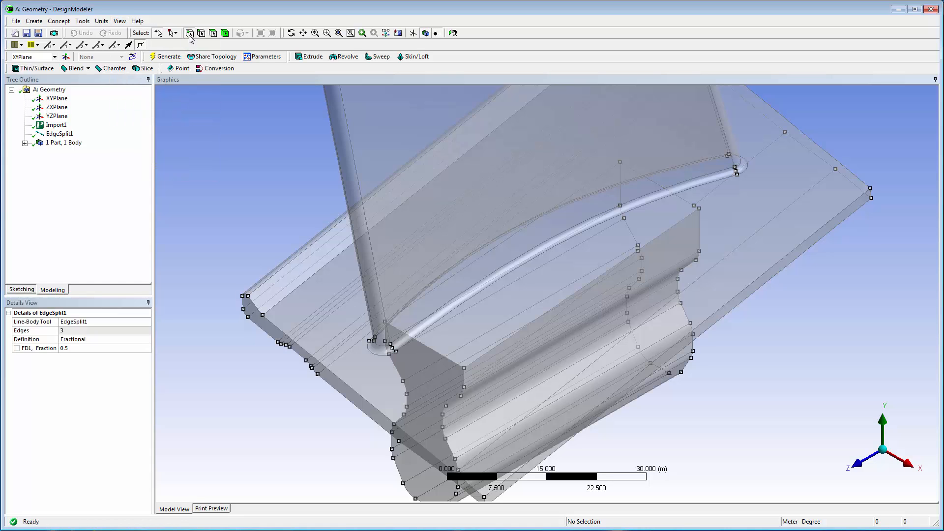
left_click(374, 340)
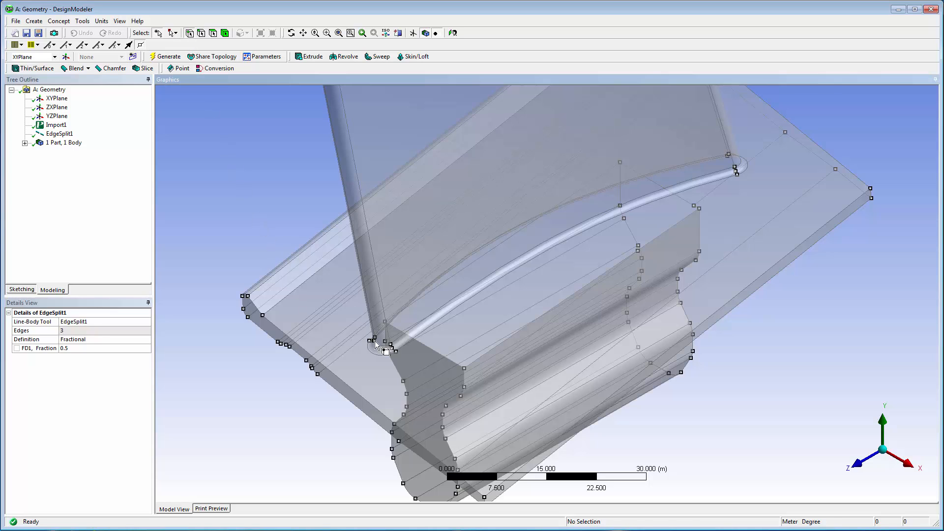
left_click(392, 348, "ctrl")
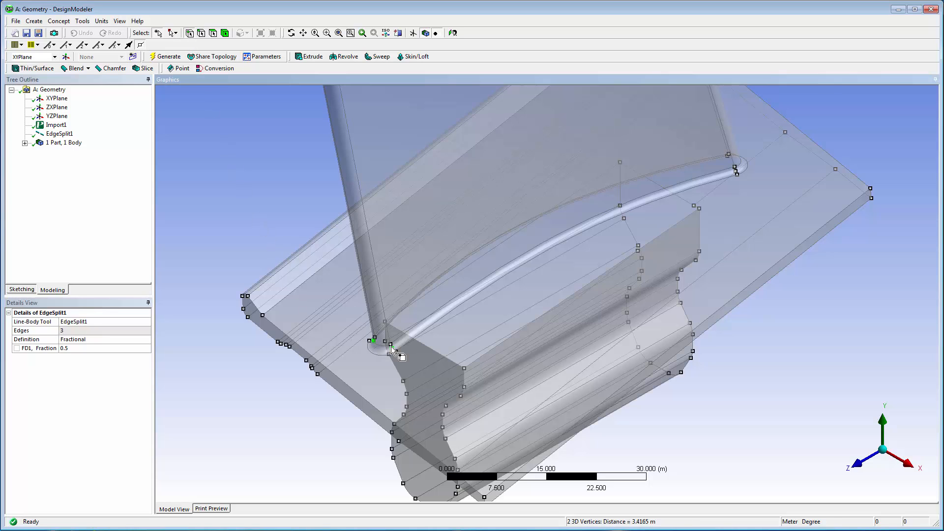
left_click(735, 171, "ctrl")
left_click(38, 21)
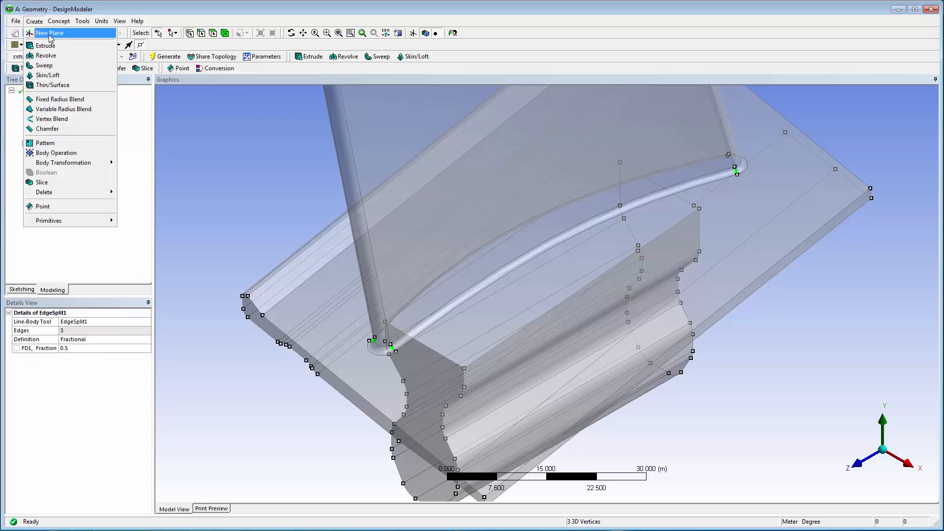
left_click(49, 34)
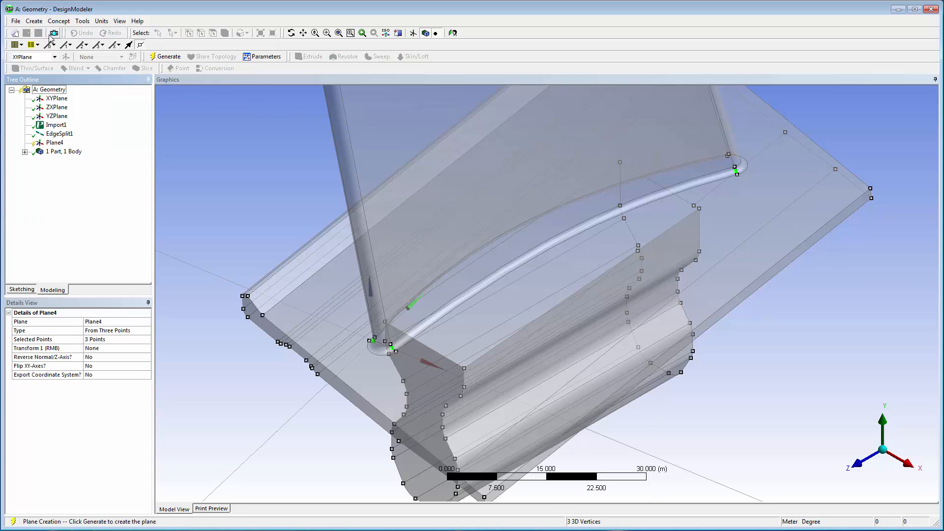
left_click(166, 58)
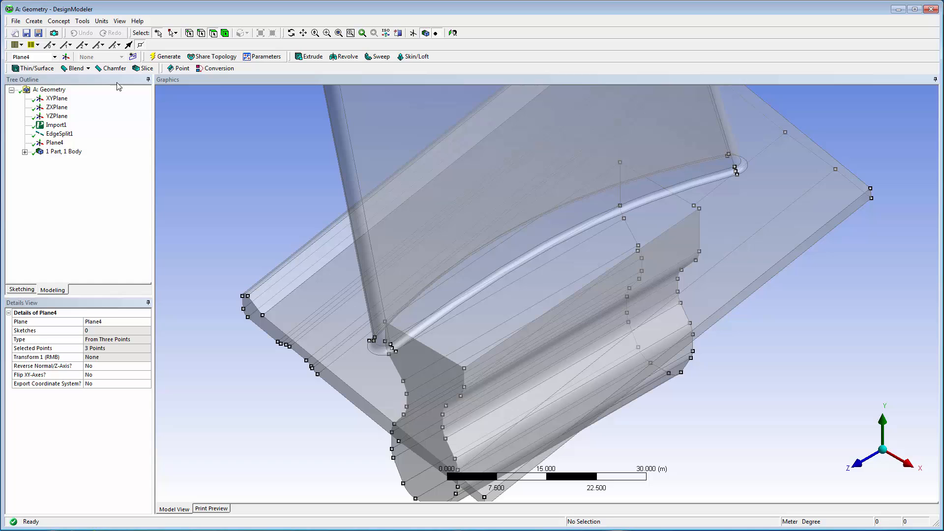
Step: Slice all bodies by plane, using the new three-point plane as the base plane
left_click(35, 21)
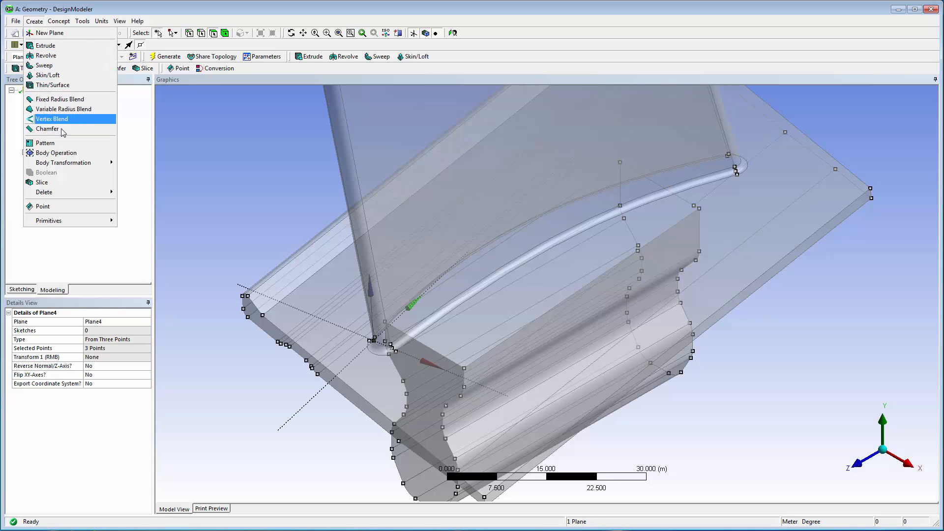
left_click(68, 184)
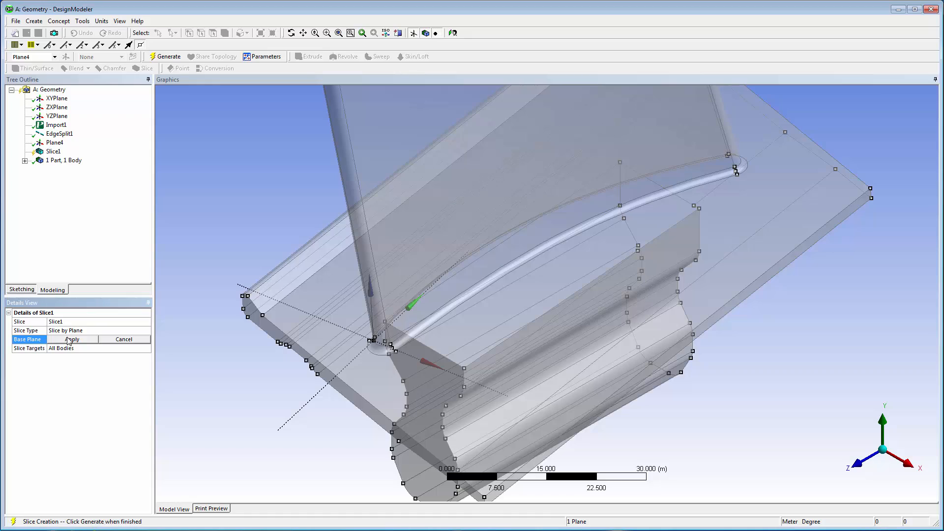
left_click(69, 340)
left_click(166, 57)
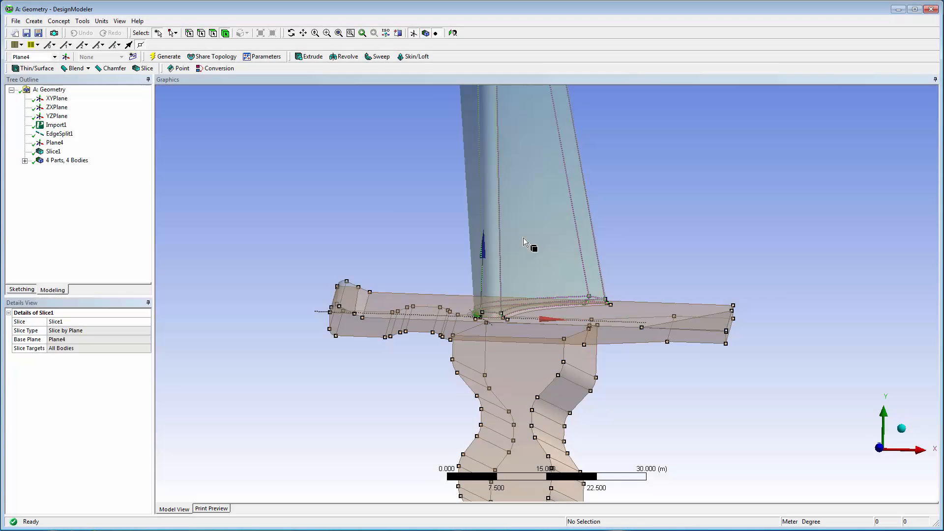
Step: Hide the blade body above the platform
left_click(524, 238)
right_click(523, 238)
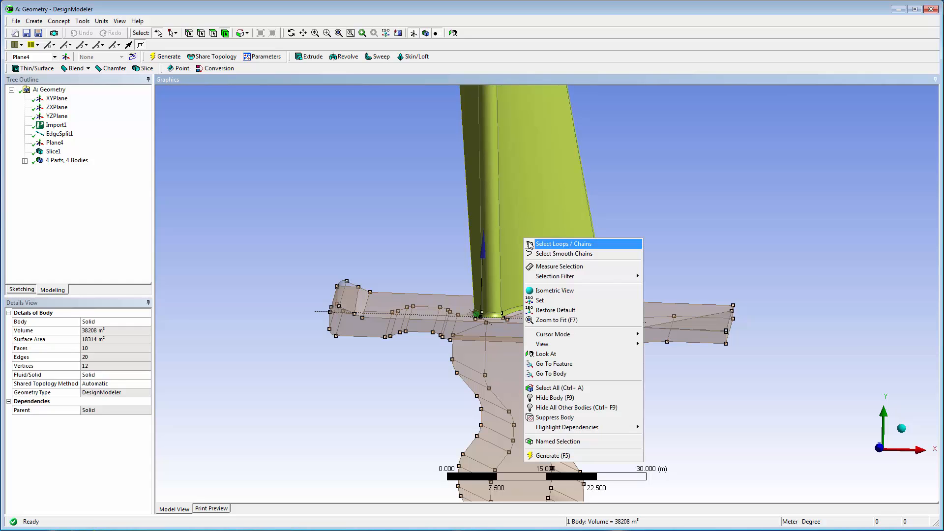
left_click(569, 399)
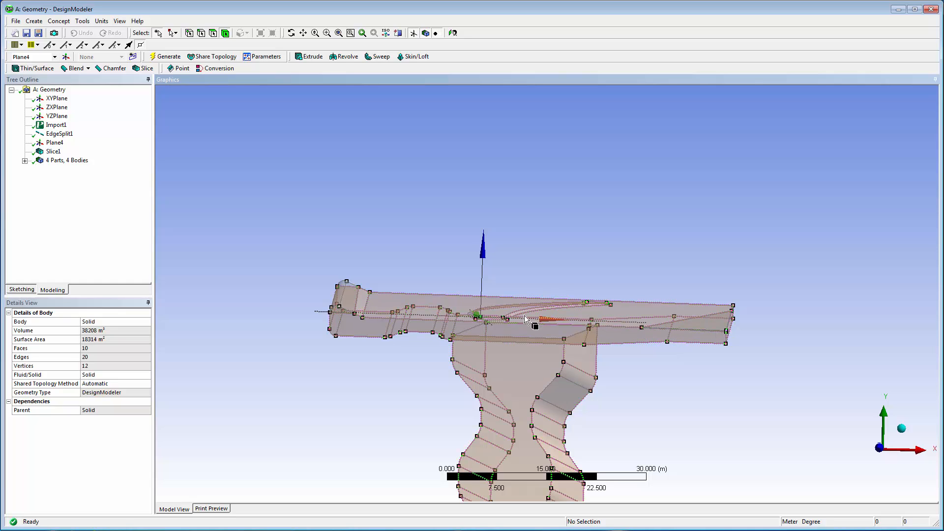
Step: Unite the small corner body, the main platform and root body, and the opposite corner wedge with a Boolean
left_click(347, 304)
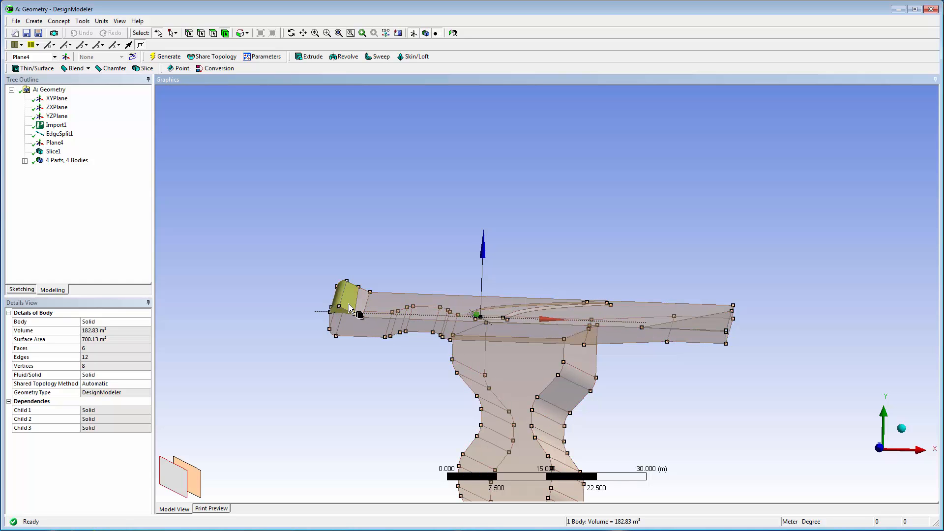
left_click(557, 331, "ctrl")
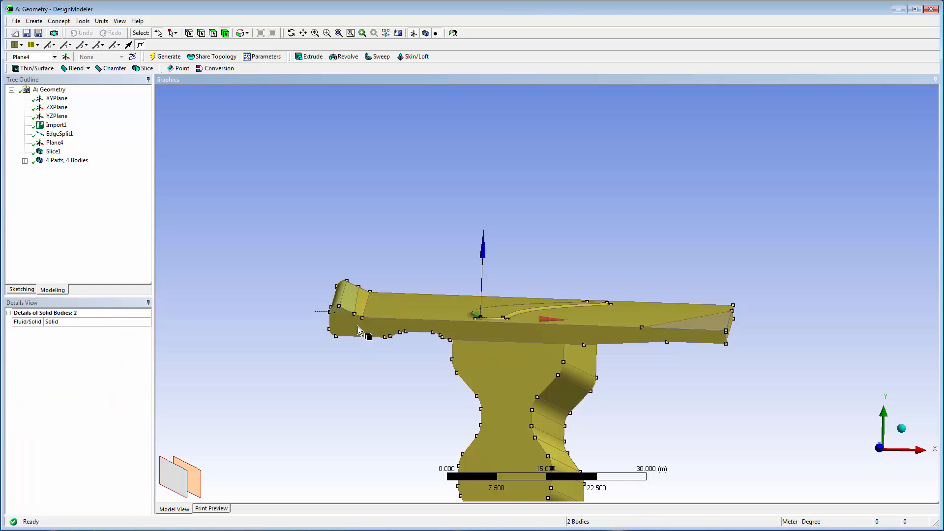
left_click(702, 326, "ctrl")
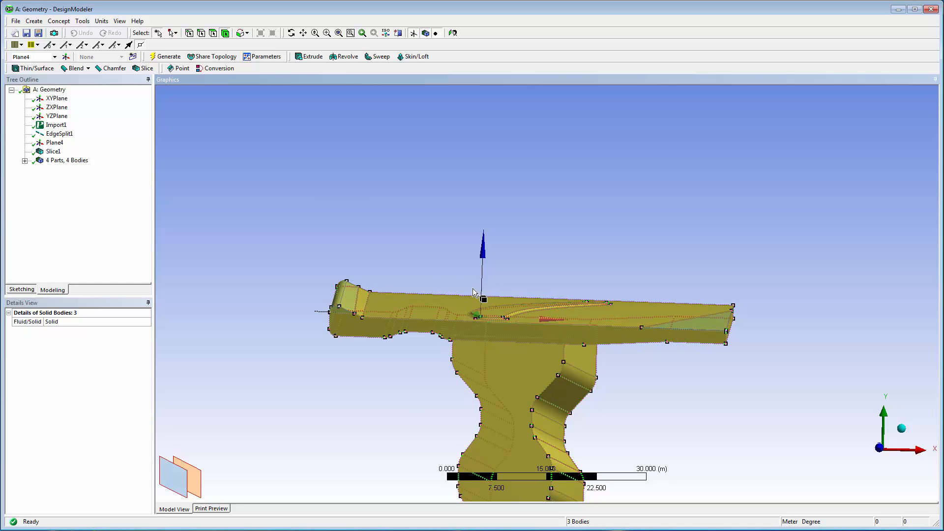
left_click(35, 24)
left_click(62, 171)
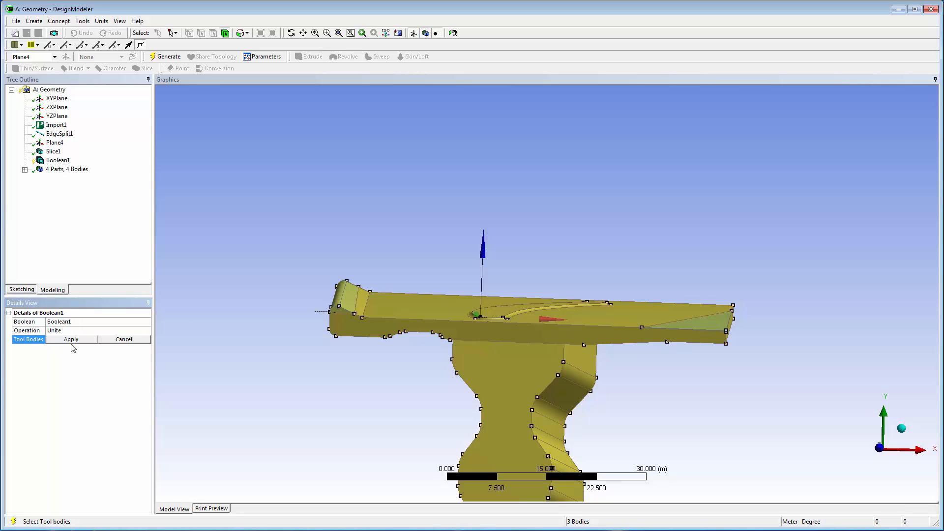
left_click(72, 342)
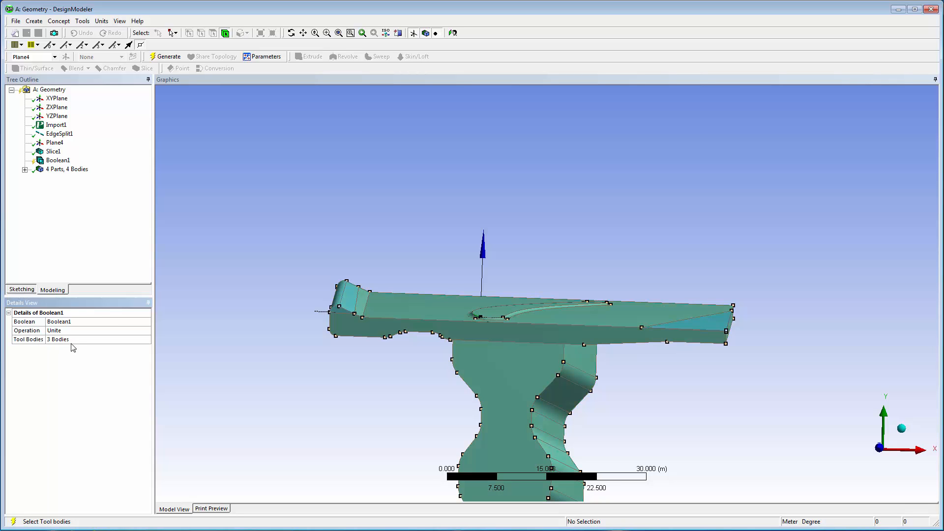
left_click(163, 58)
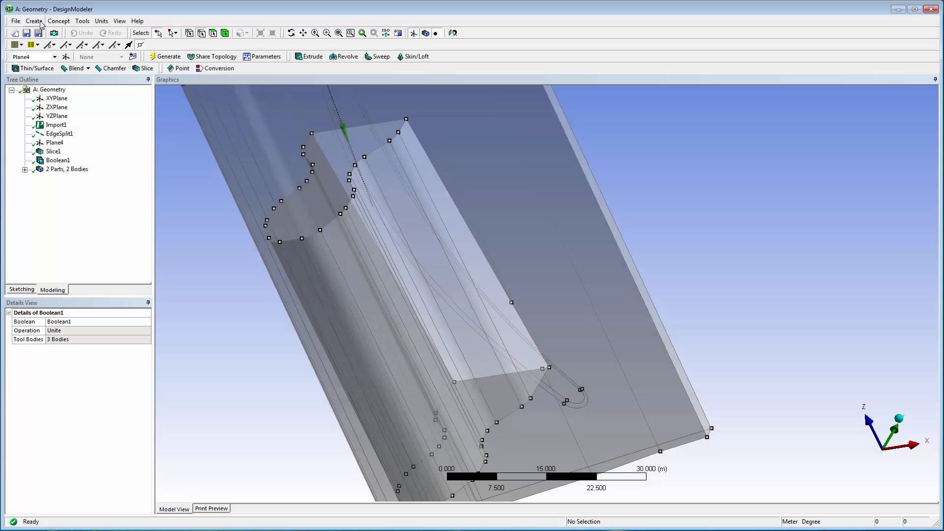
Step: Start another slice feature and set its type to Slice By Edge Loop
left_click(39, 22)
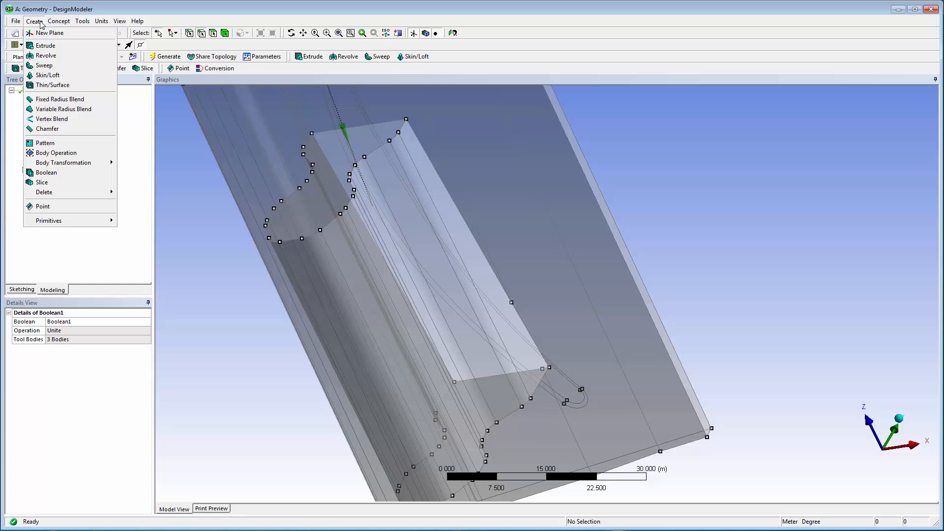
left_click(60, 182)
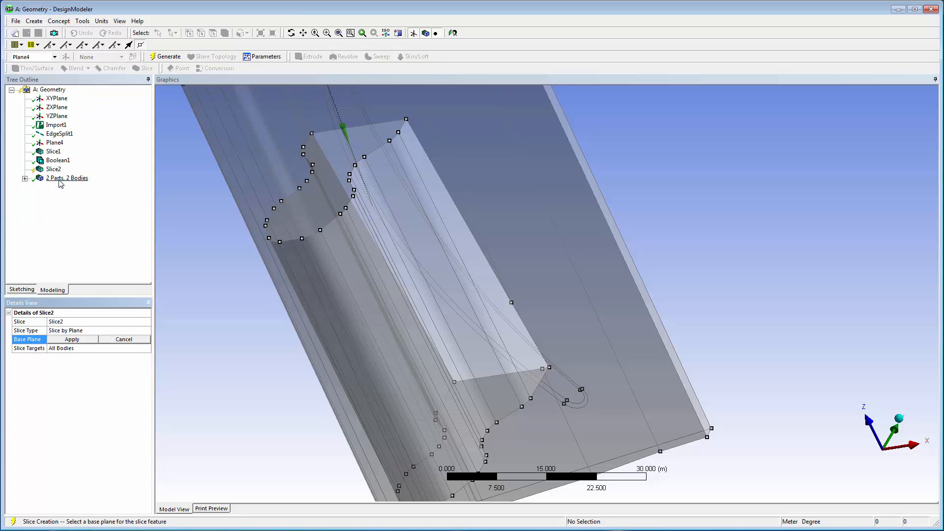
left_click(146, 332)
left_click(146, 333)
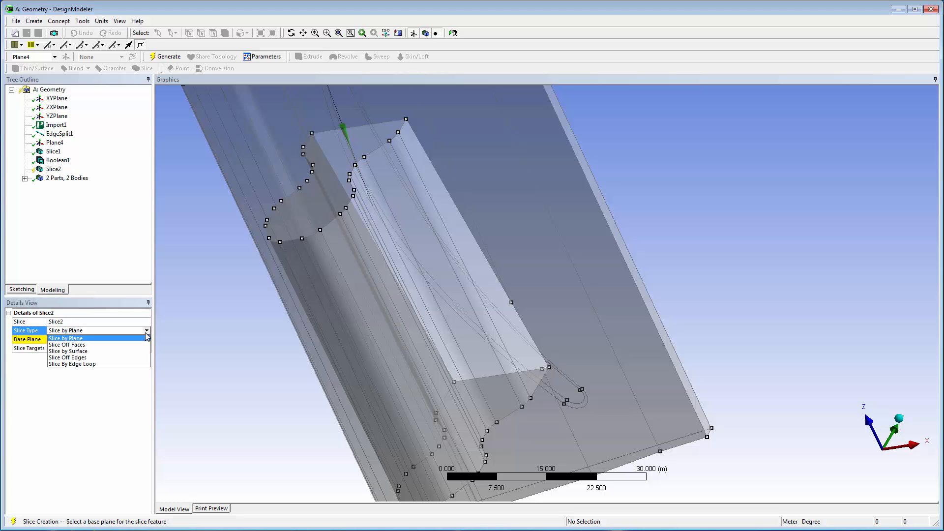
left_click(146, 364)
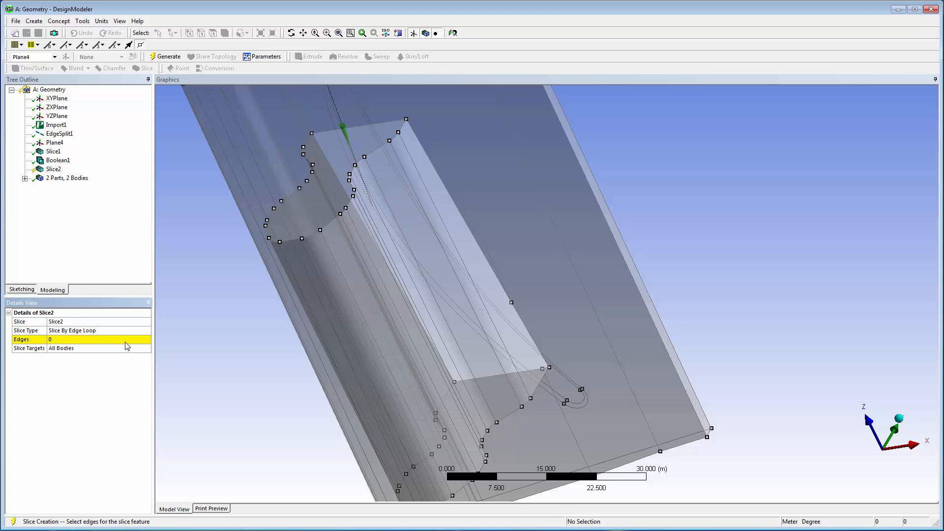
Step: Select the edges where the root meets the platform underside, extend them to limits, and generate the edge-loop slice on all bodies
left_click(126, 340)
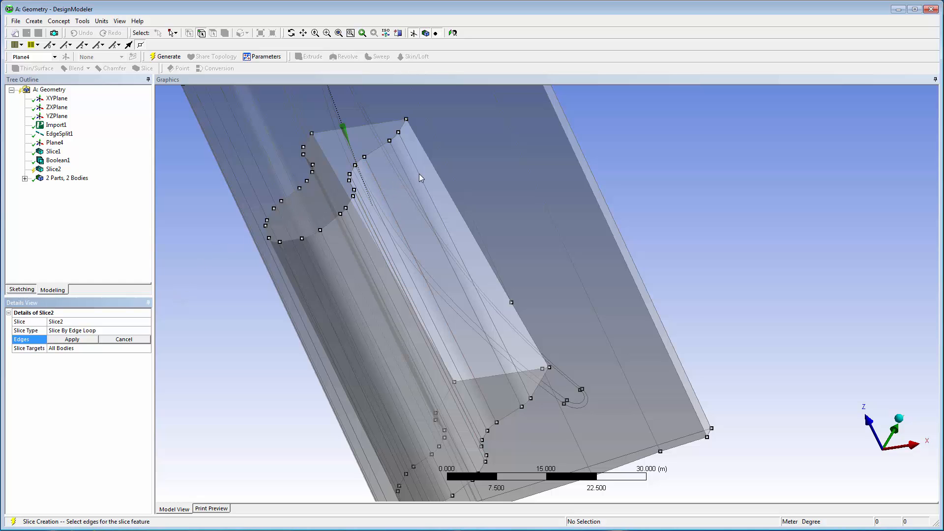
left_click(436, 170)
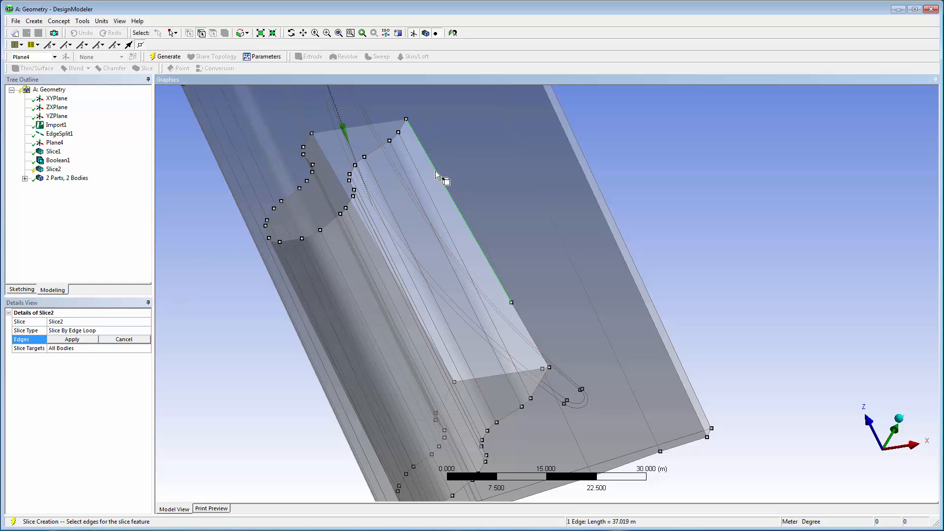
left_click(384, 123, "ctrl")
left_click(357, 178, "ctrl")
left_click(470, 379, "ctrl")
left_click(247, 34)
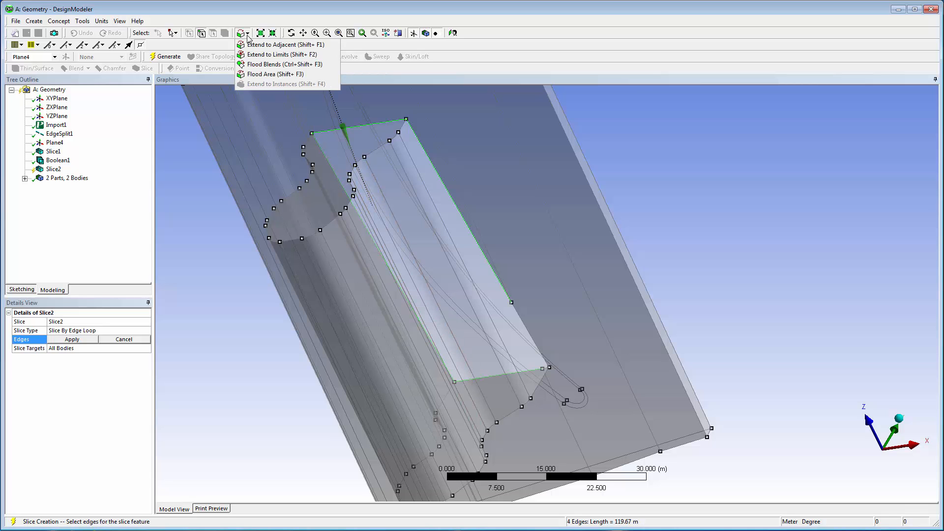
left_click(258, 55)
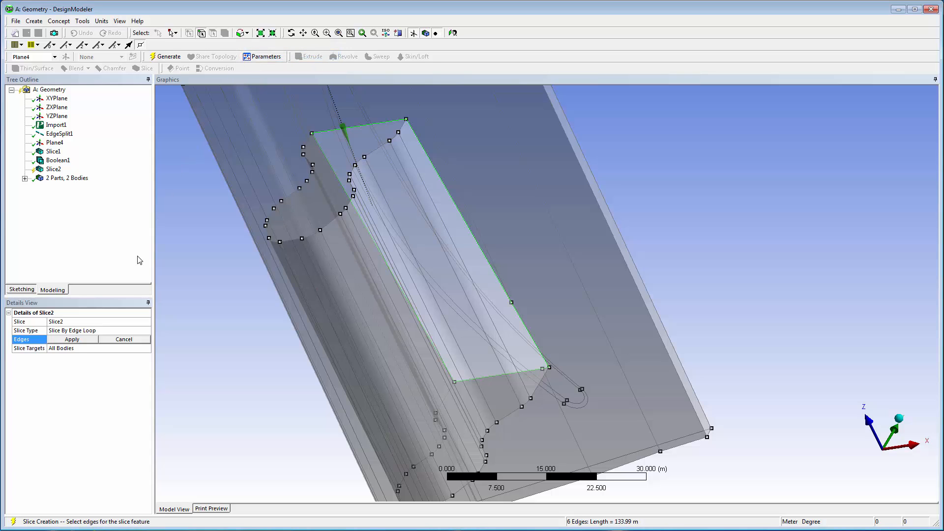
left_click(90, 341)
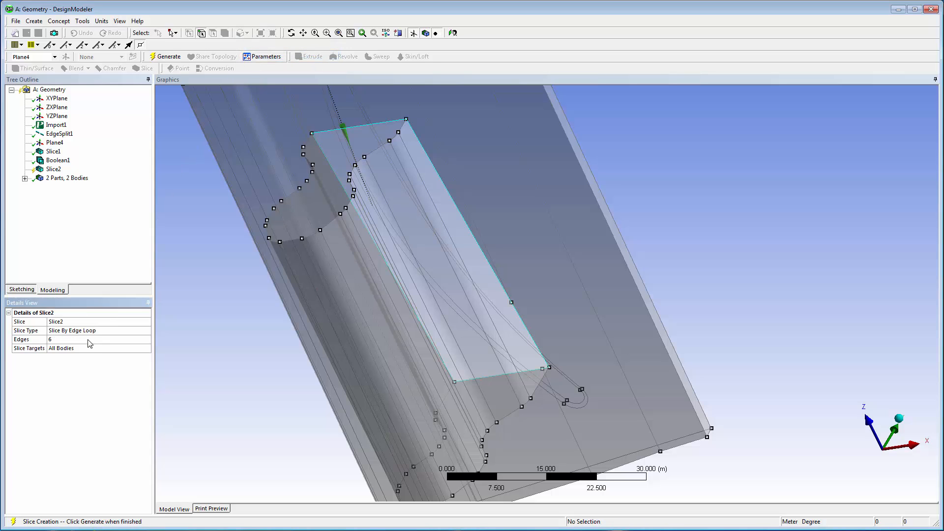
left_click(168, 56)
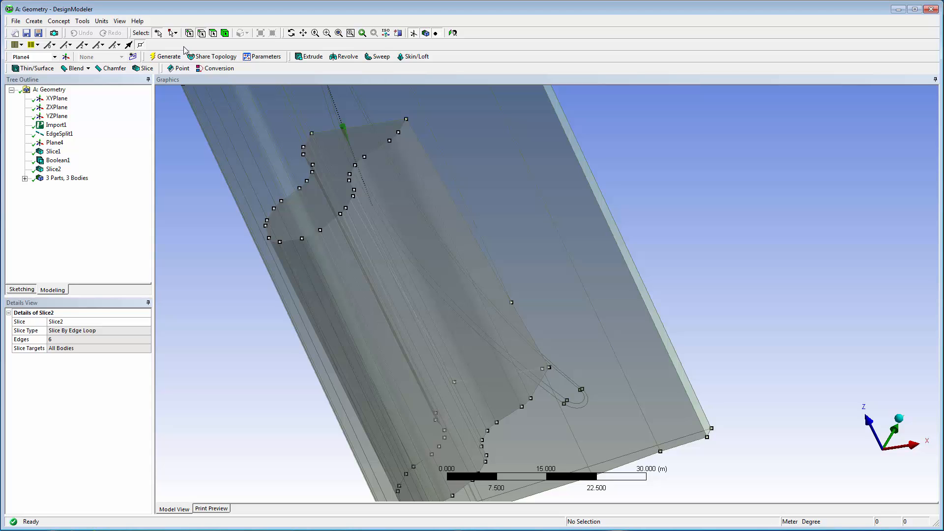
Step: Hide the root body beneath the platform
left_click(224, 33)
left_click(309, 257)
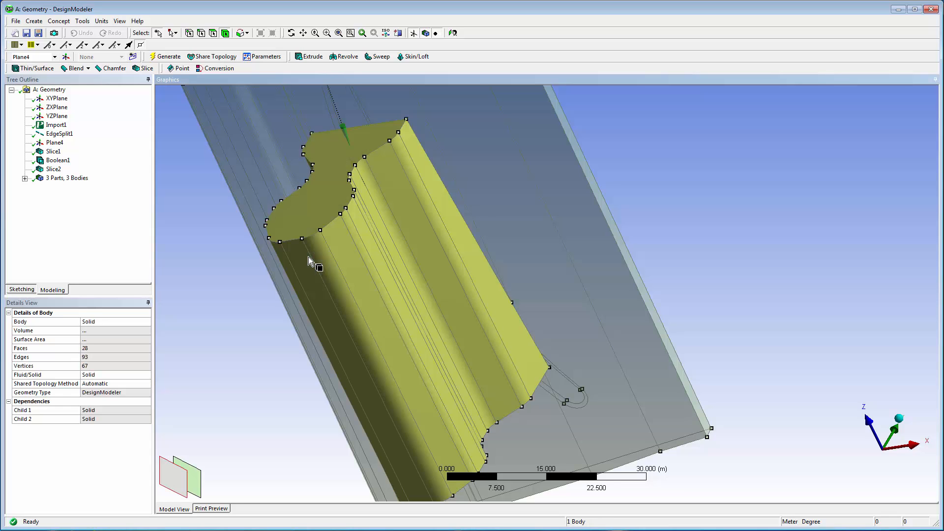
right_click(308, 256)
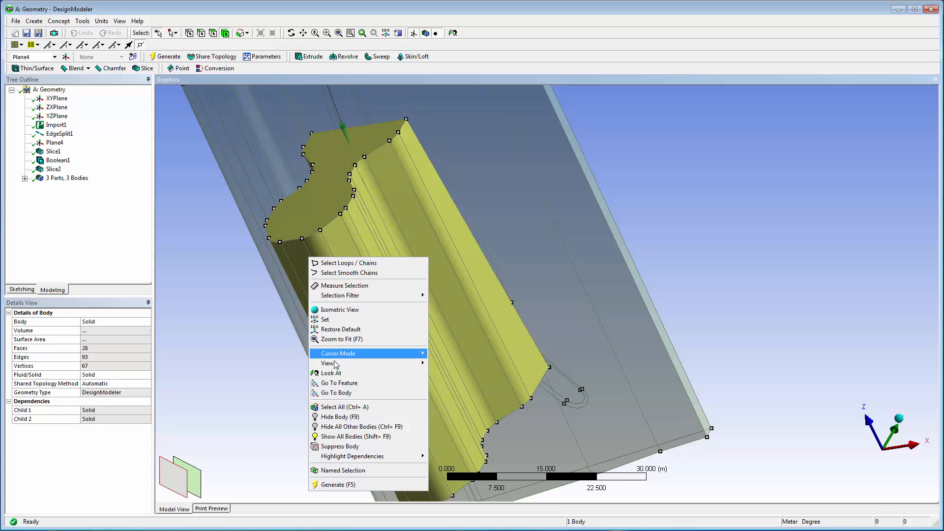
left_click(338, 417)
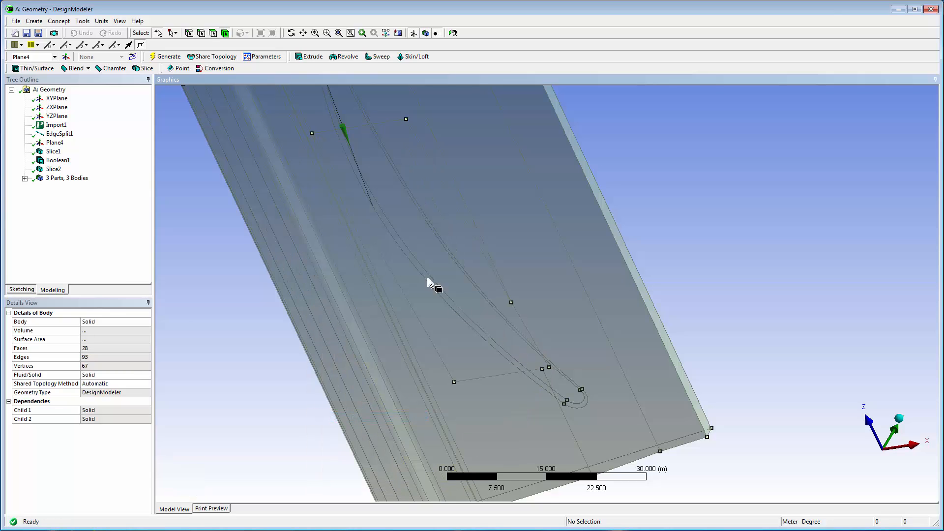
Step: Select the four straight edges outlining the root footprint on the platform underside and extend the edge selection to limits
left_click(200, 33)
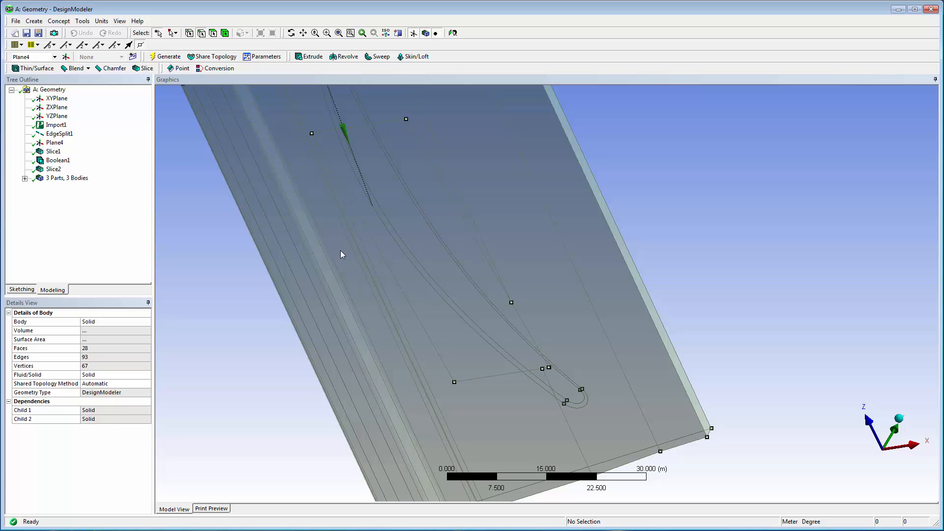
left_click(382, 258)
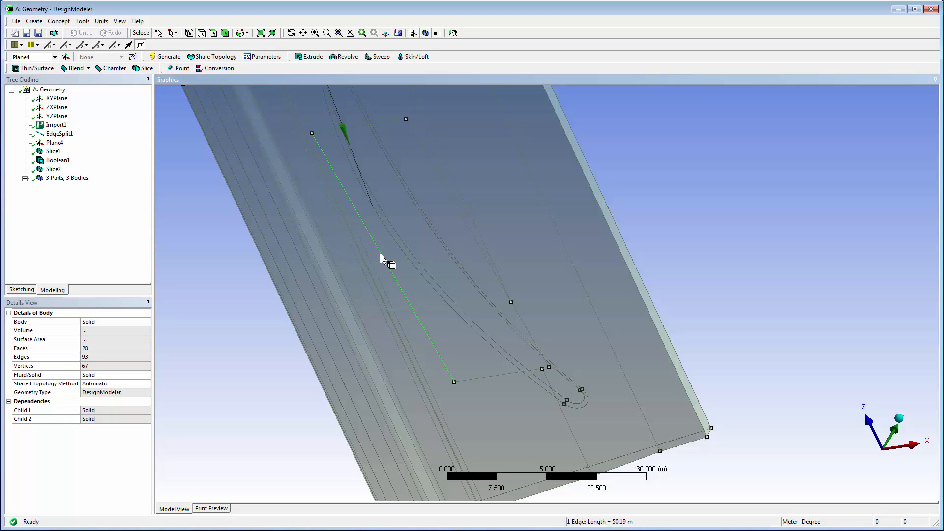
left_click(473, 379, "ctrl")
left_click(356, 126, "ctrl")
left_click(435, 167, "ctrl")
left_click(247, 33)
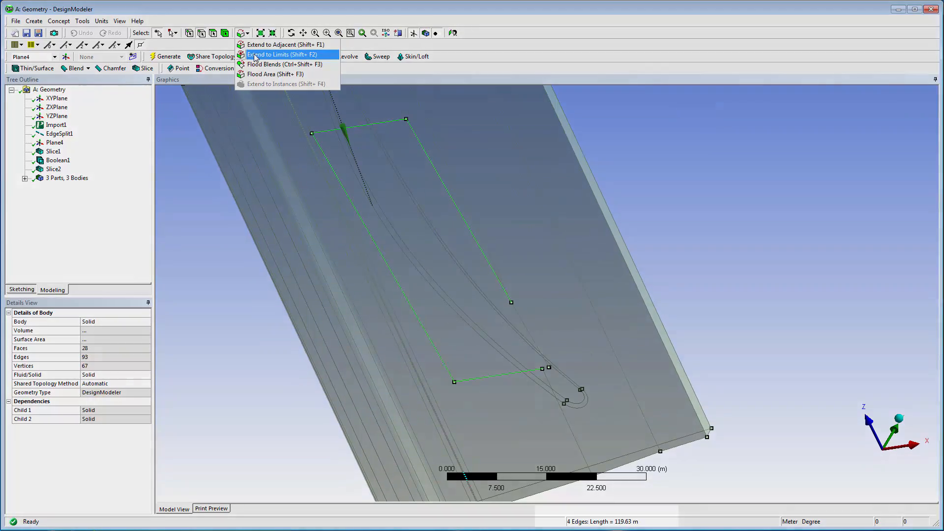
left_click(255, 58)
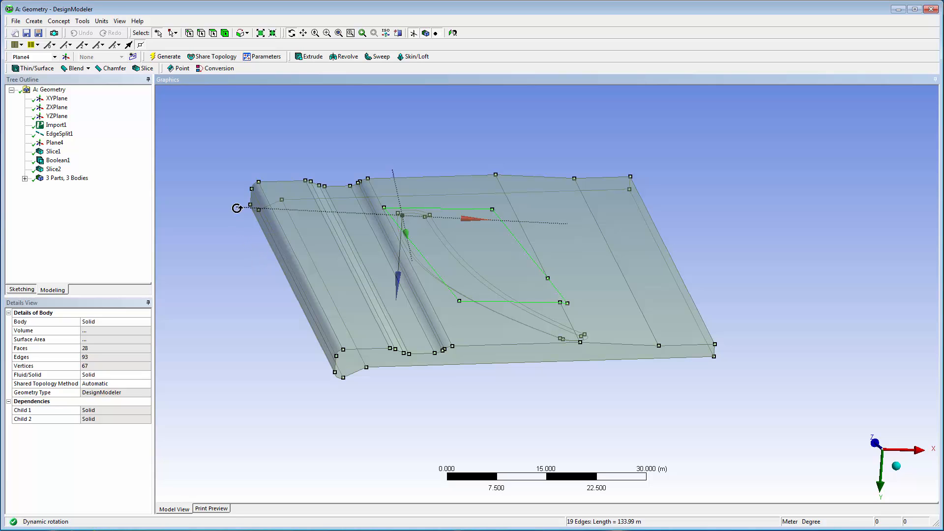
Step: Start an Extrude from the selected footprint edges and set its operation to Slice Material
left_click(35, 22)
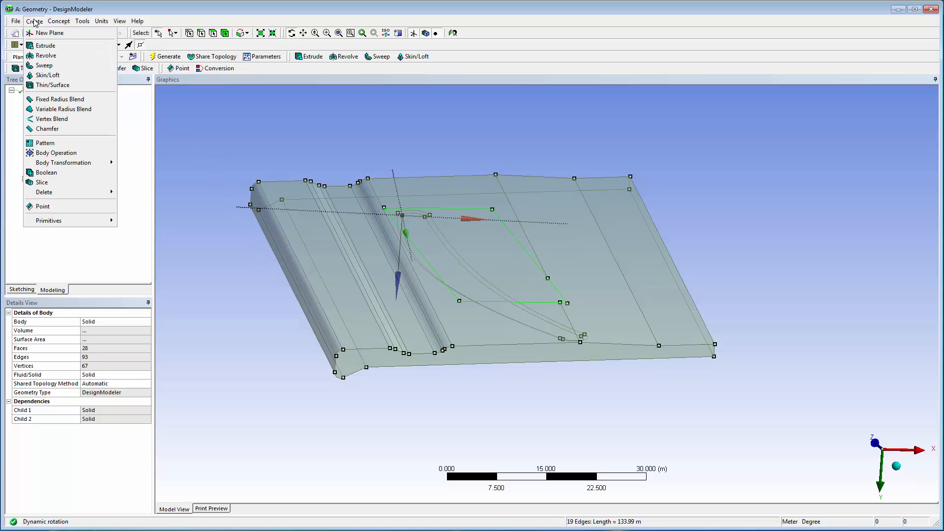
left_click(46, 46)
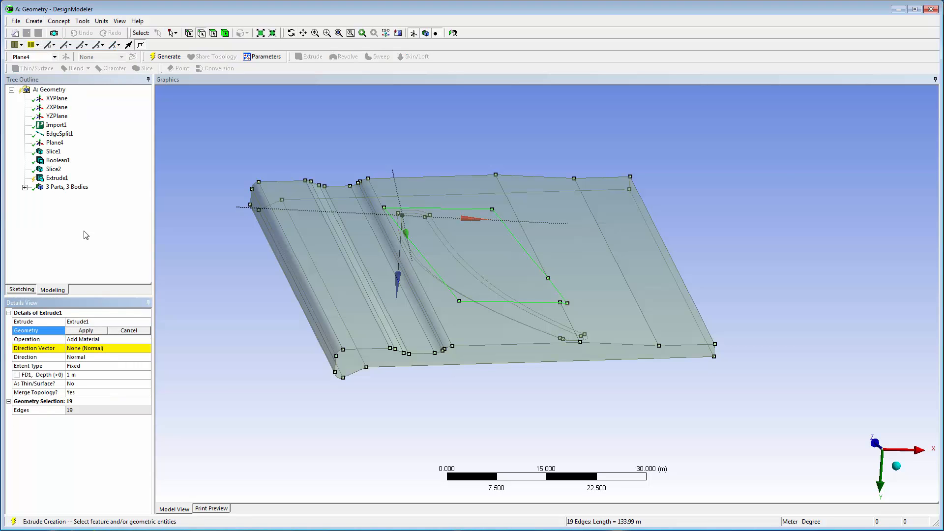
left_click(105, 332)
left_click(141, 340)
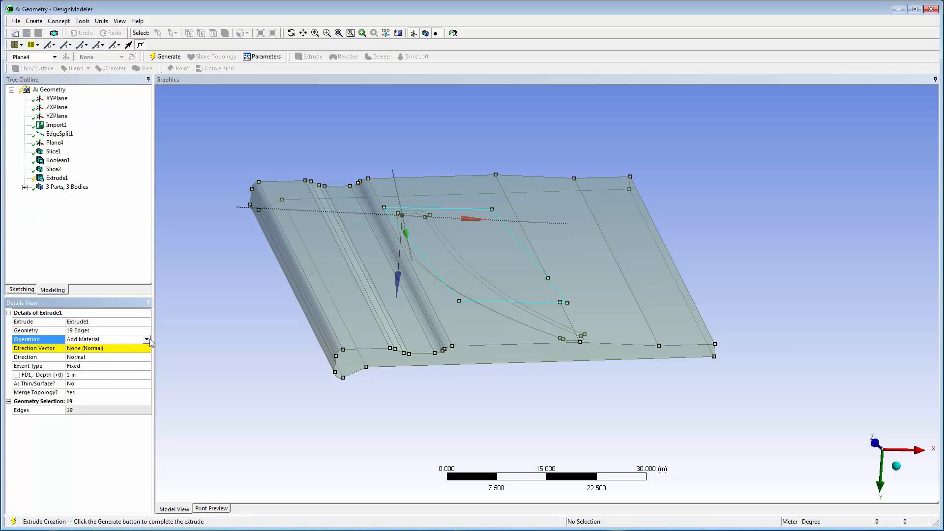
left_click(148, 339)
left_click(147, 359)
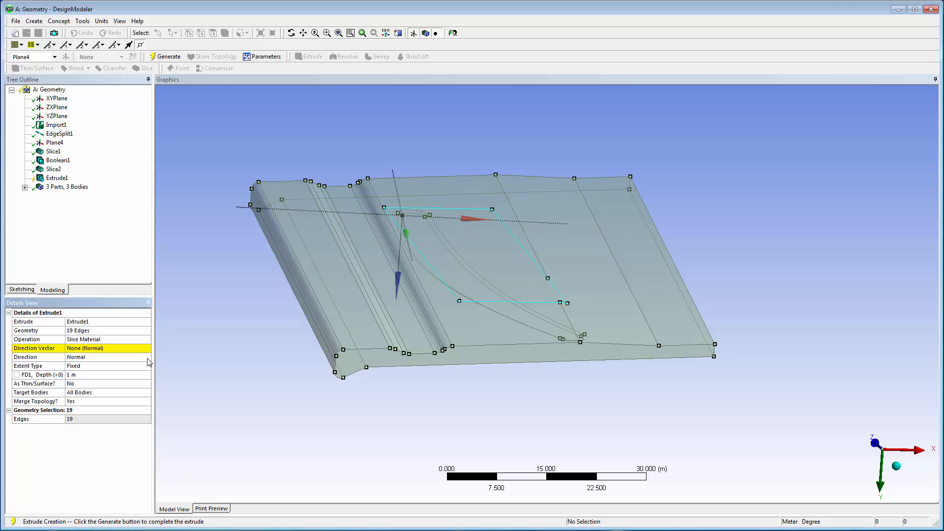
Step: Set the extrude direction along the platform's short vertical corner edge, reversed to point from the underside through the platform thickness
left_click(145, 348)
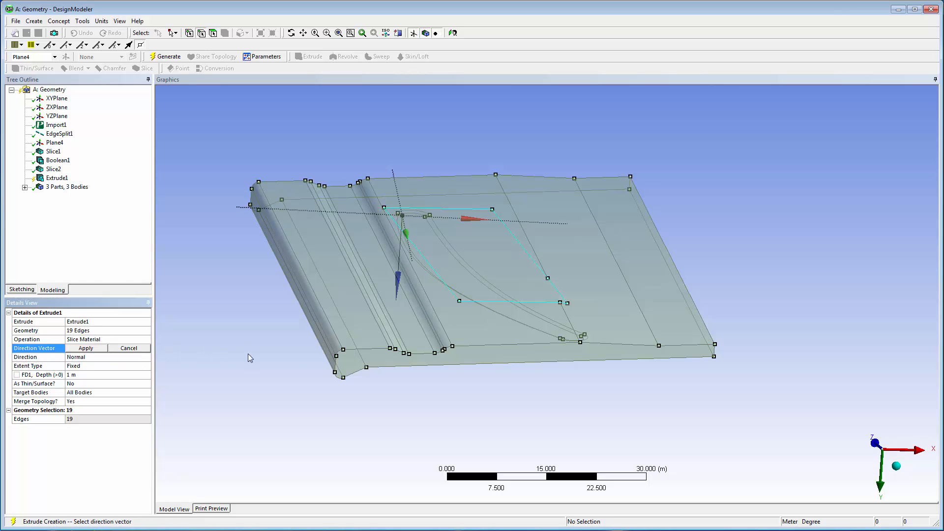
left_click(716, 353)
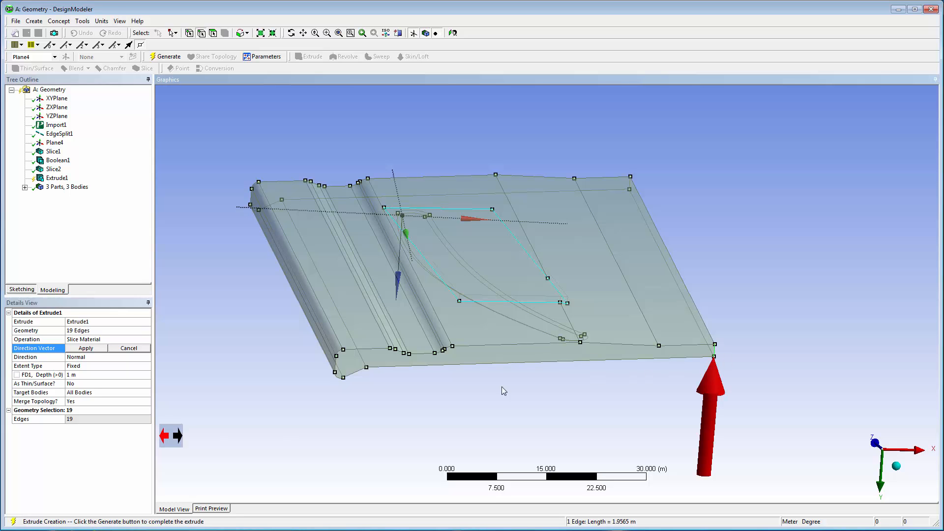
left_click(178, 436)
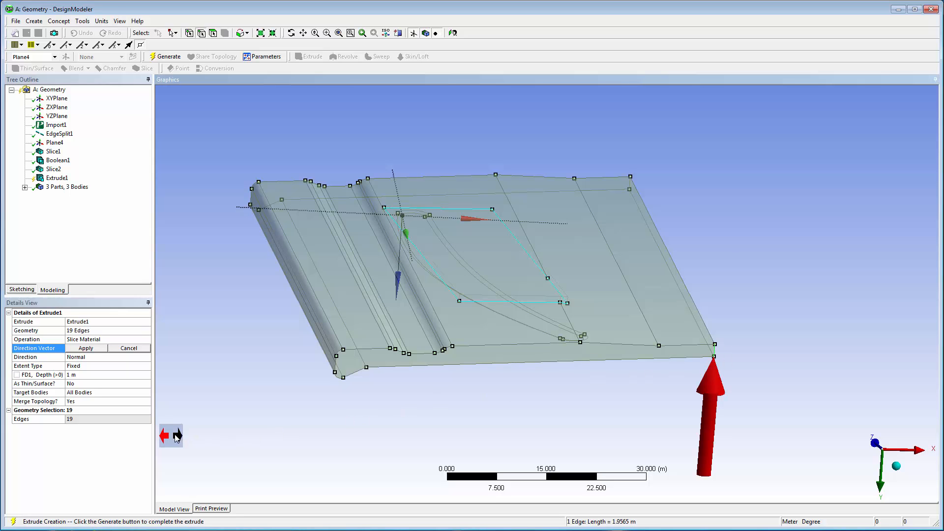
left_click(101, 349)
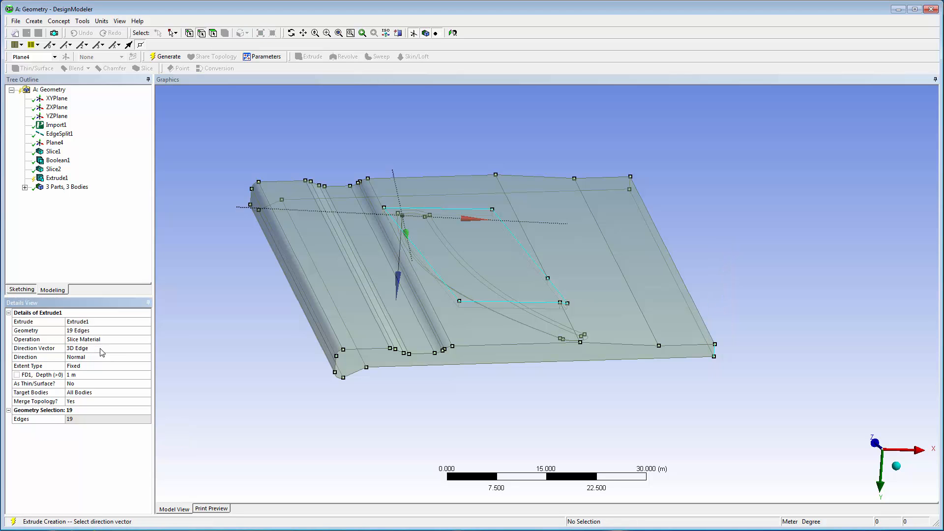
Step: Set the extrude extent to Through All and make it a thin/surface with 0 m inward and outward thickness
left_click(148, 369)
left_click(146, 366)
left_click(148, 381)
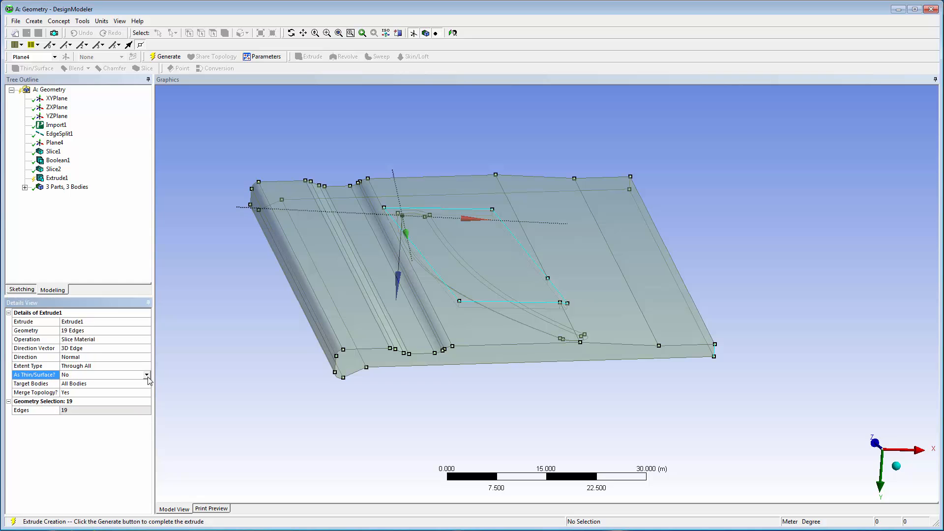
left_click(148, 389)
left_click(148, 384)
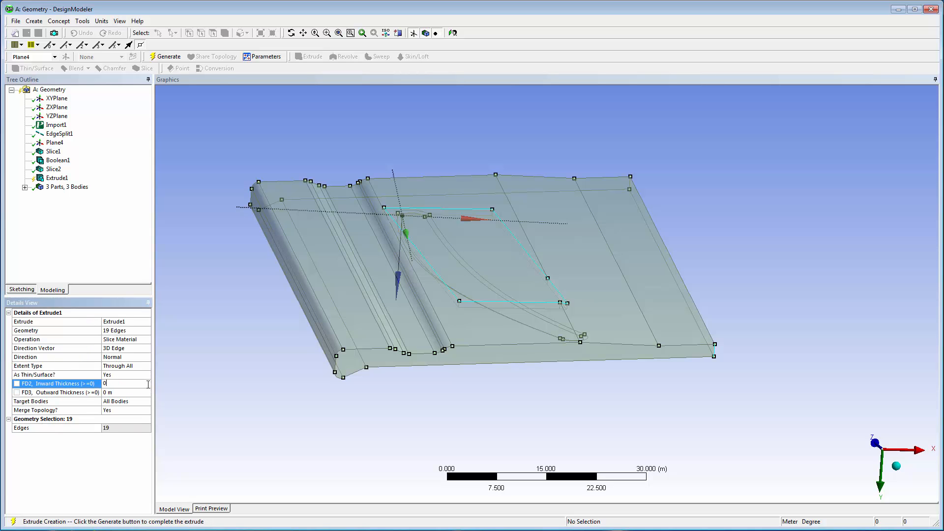
Step: Limit the slicing extrude to selected bodies, choose the platform body as target, and generate it
left_click(149, 402)
left_click(149, 401)
left_click(113, 415)
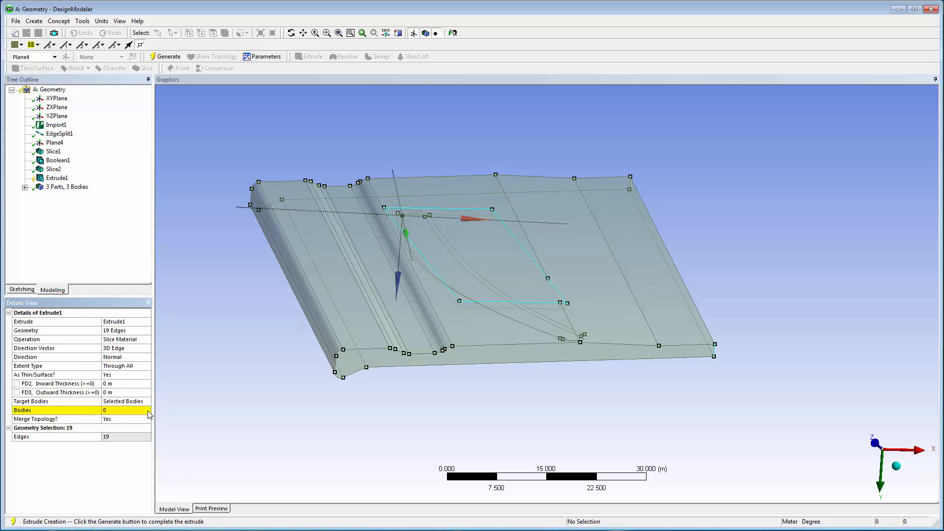
left_click(337, 330)
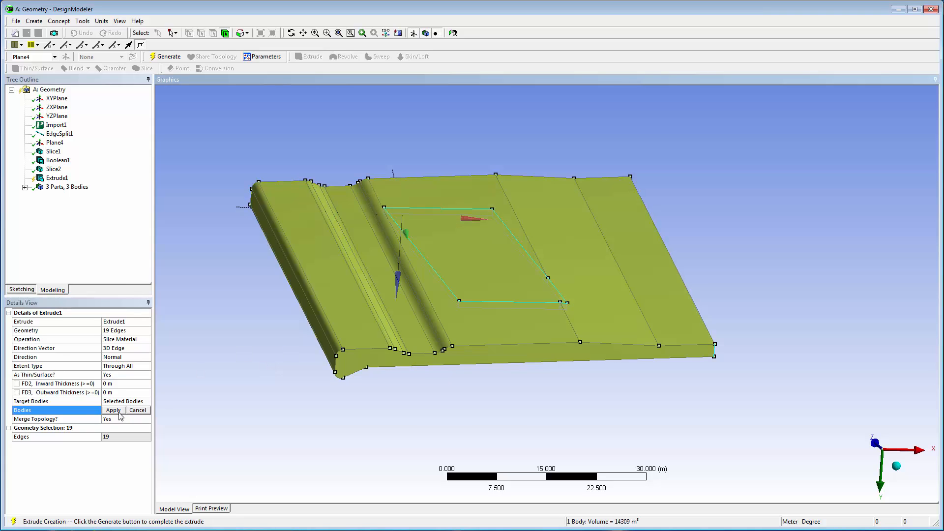
left_click(121, 411)
left_click(123, 410)
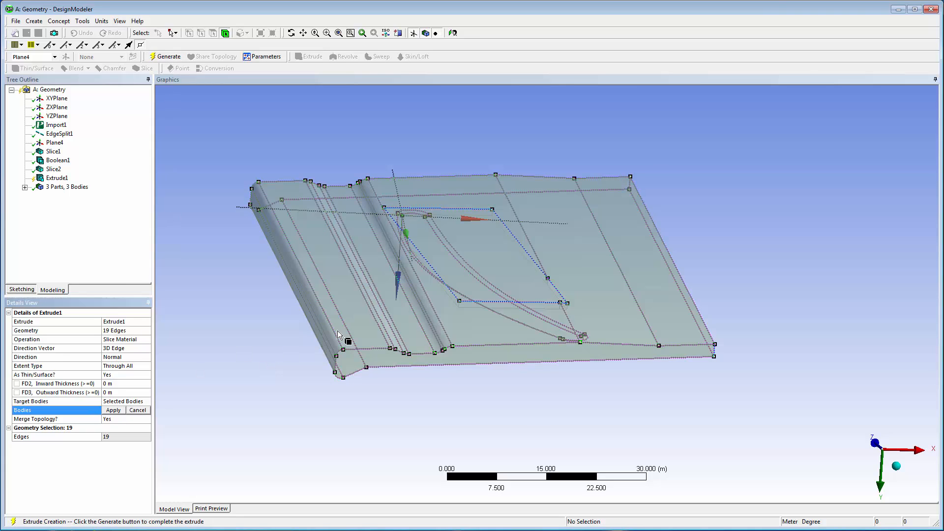
left_click(337, 331)
left_click(120, 412)
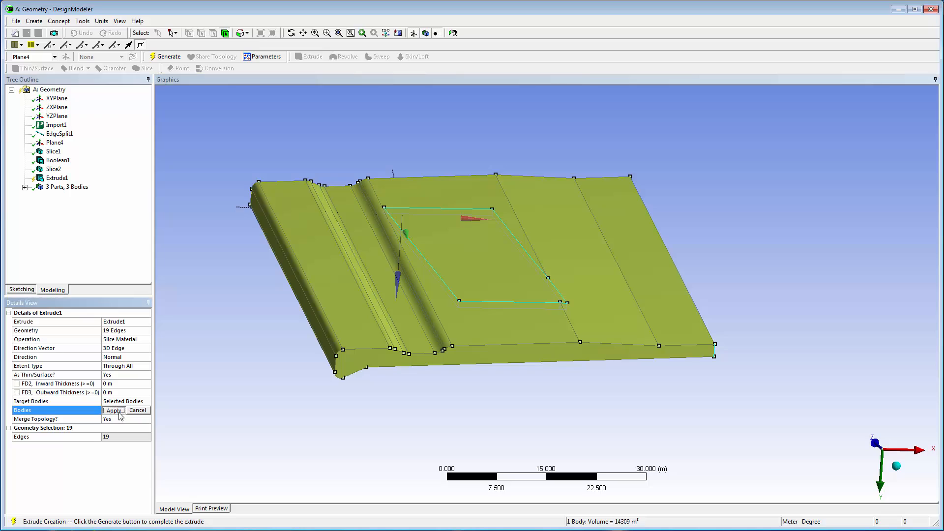
left_click(169, 57)
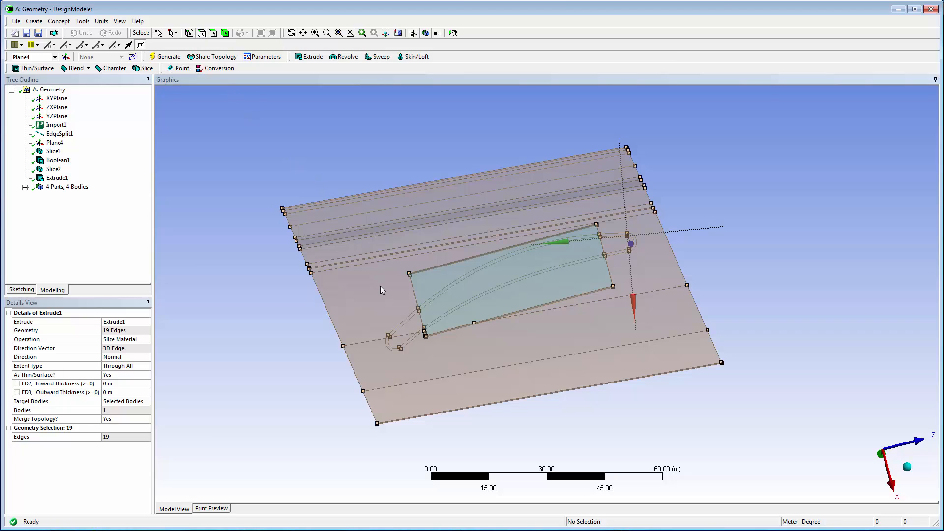
Step: Extrude the six blade outline edges outside the root footprint as a zero-thickness Through All Slice Material cut on the platform body
left_click(404, 331)
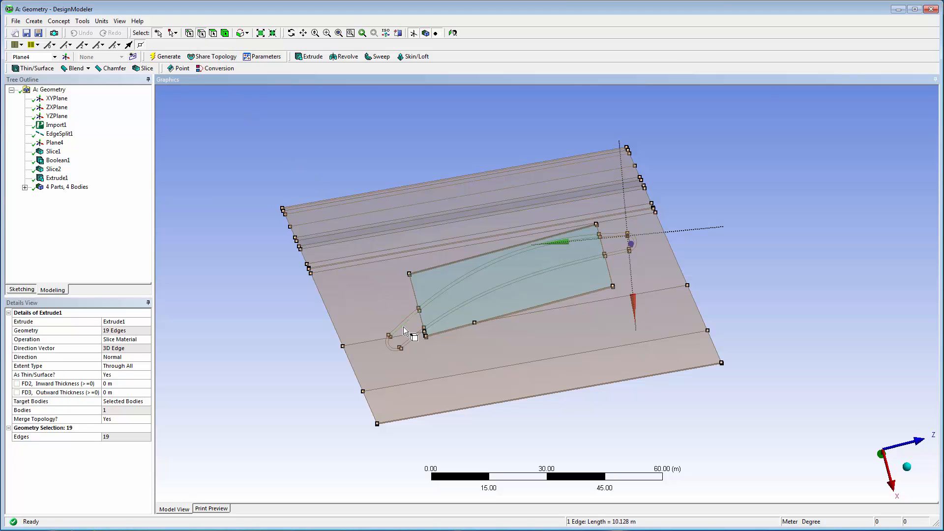
left_click(392, 350, "ctrl")
left_click(34, 21)
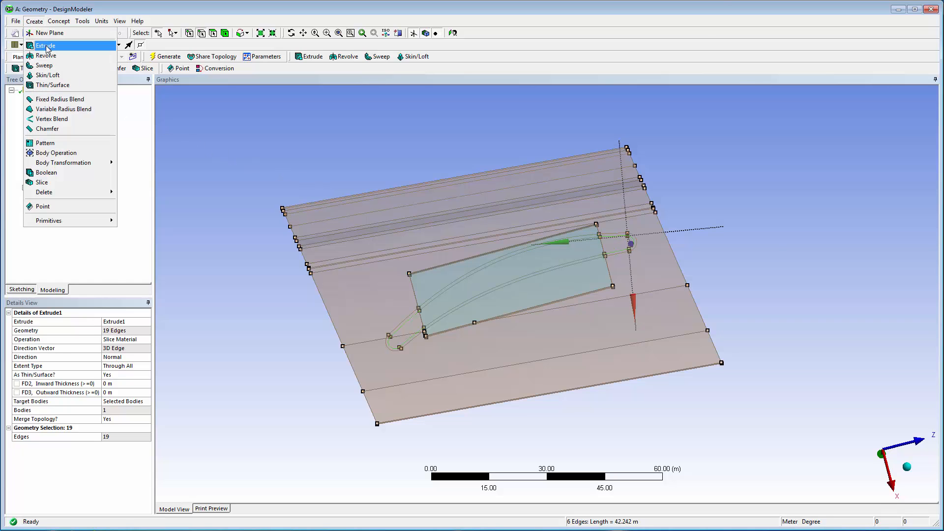
left_click(45, 45)
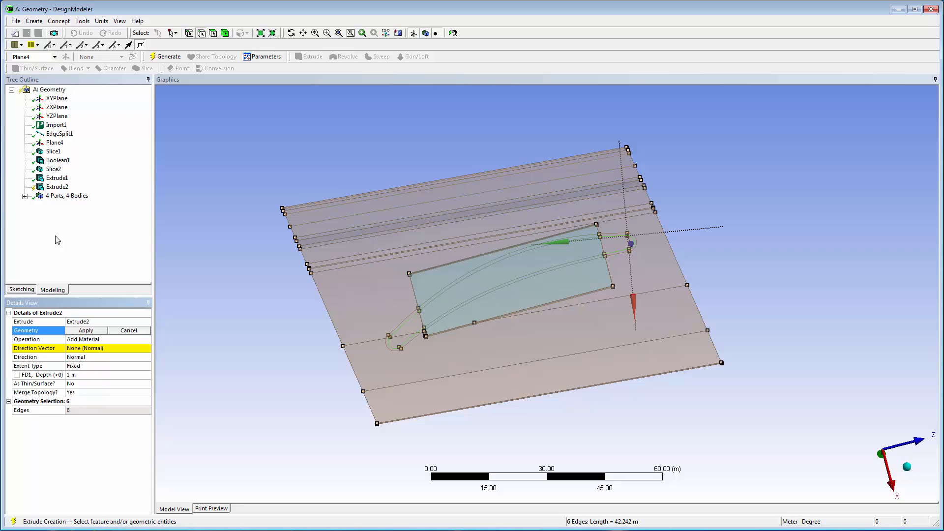
left_click(95, 332)
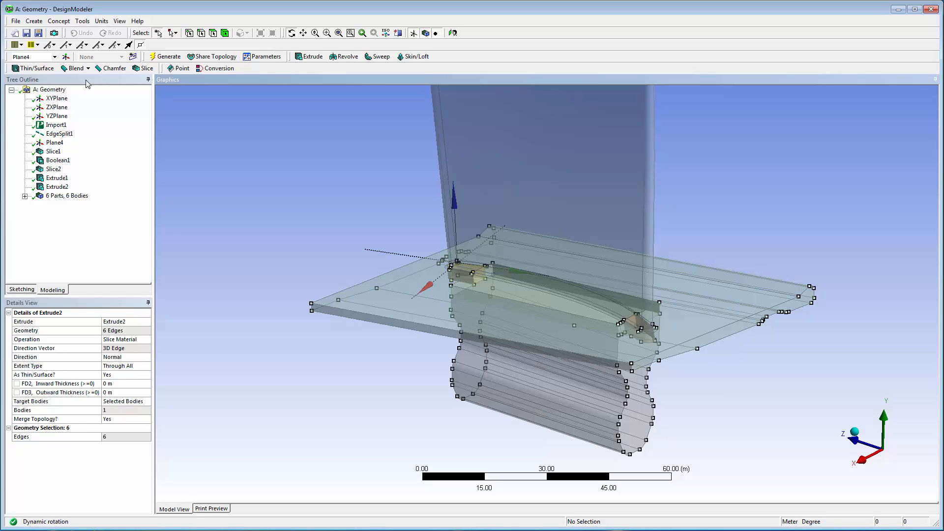
Step: Color the model edges by connection
left_click(38, 45)
left_click(49, 70)
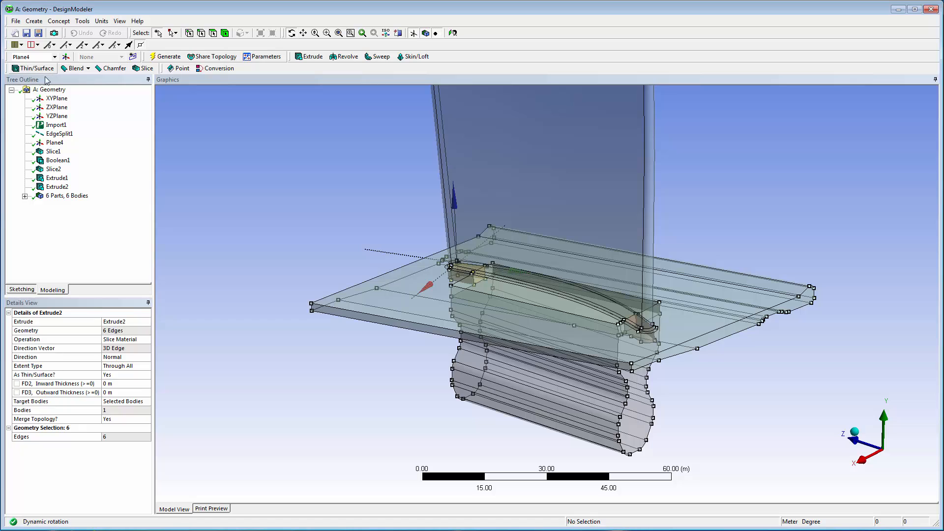
Step: Form one multibody part from all six solid bodies and generate a Share Topology feature for it
left_click(24, 197)
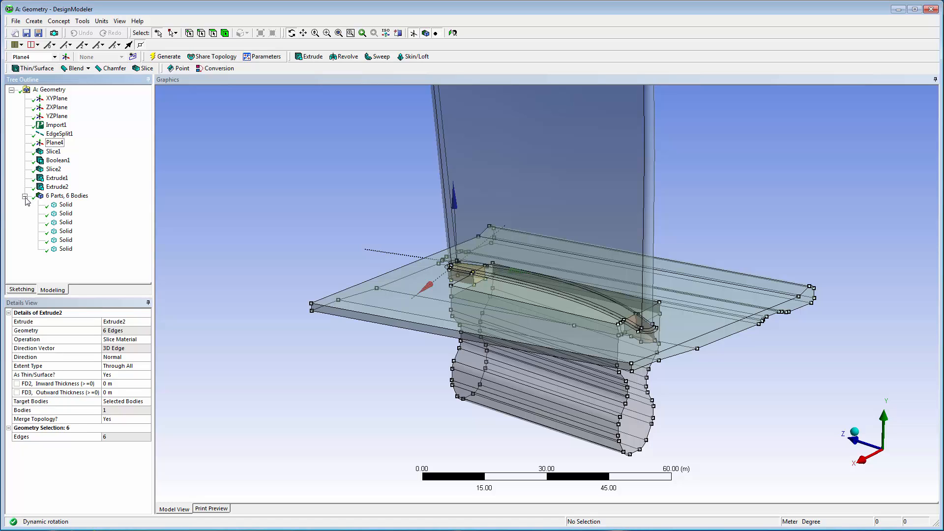
left_click(67, 204)
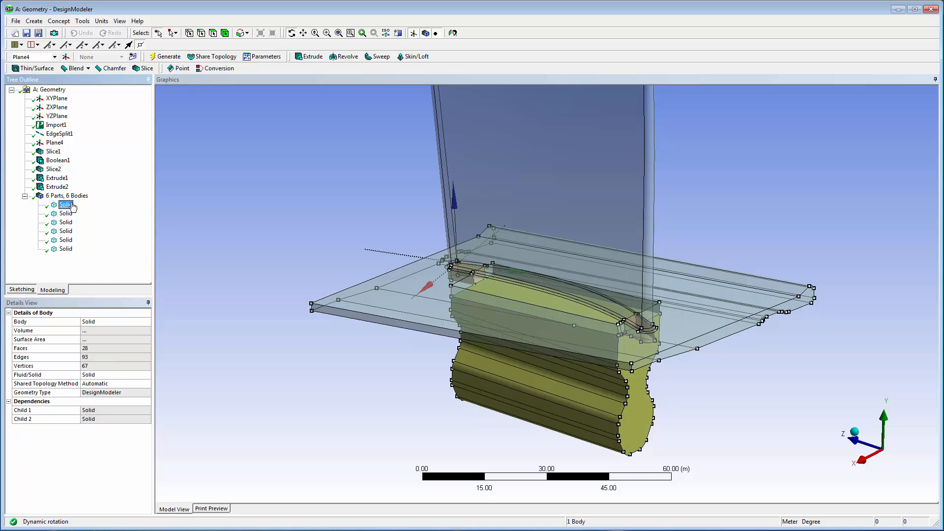
left_click(67, 249, "shift")
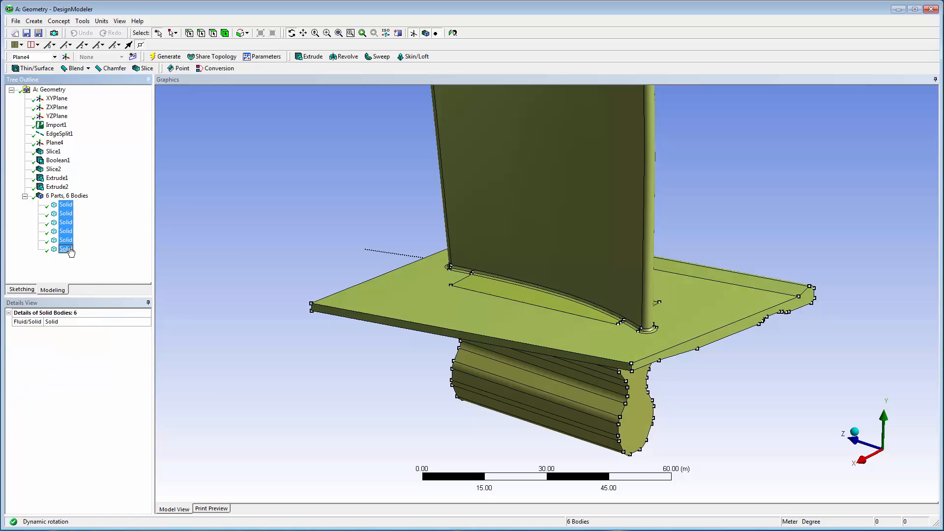
right_click(67, 249)
left_click(93, 282)
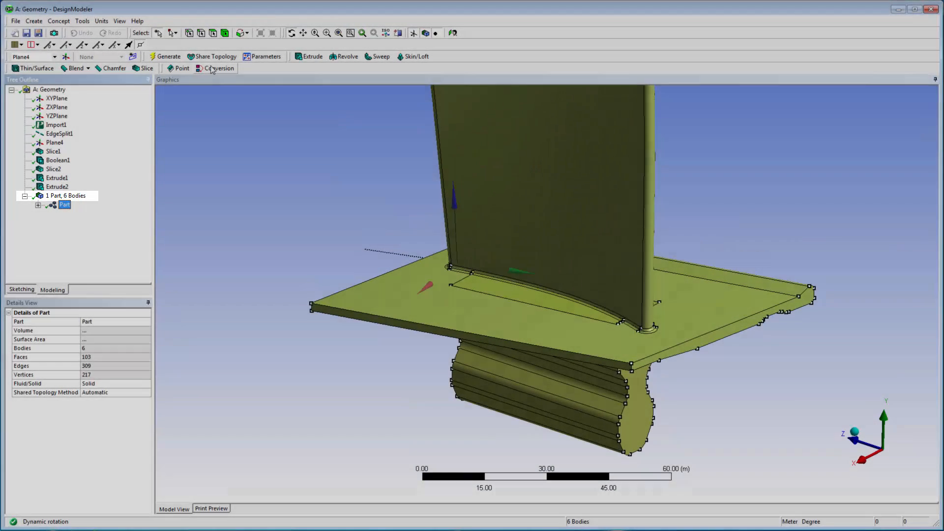
left_click(212, 56)
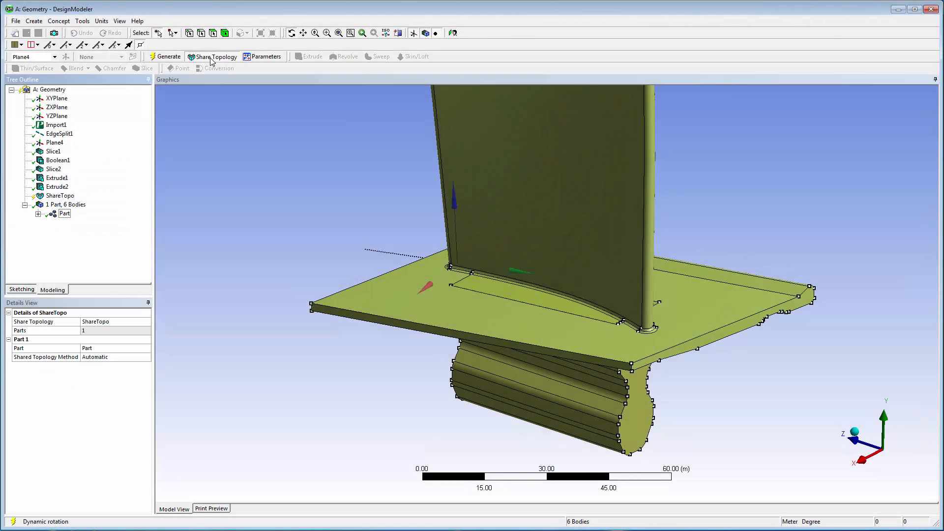
left_click(168, 58)
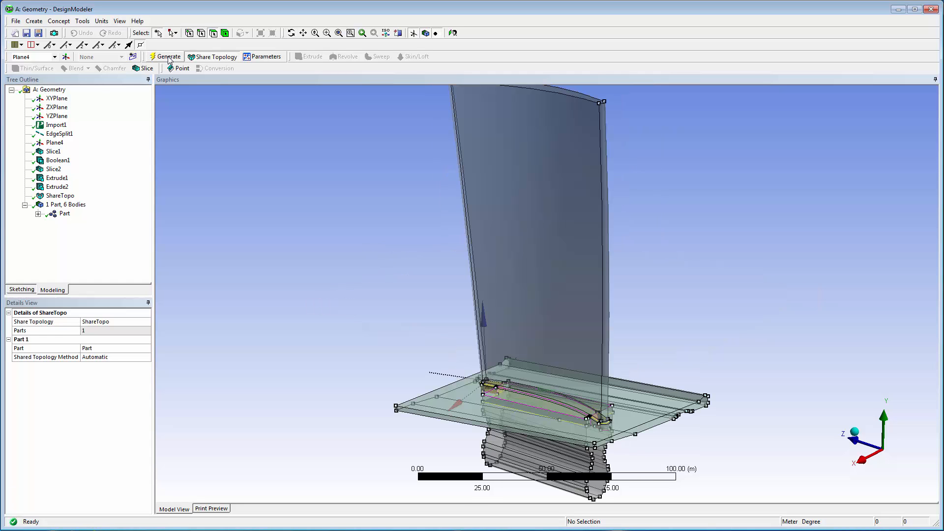
Step: Display the model in wireframe and examine the edge connections where blade, platform and root meet
left_click(118, 22)
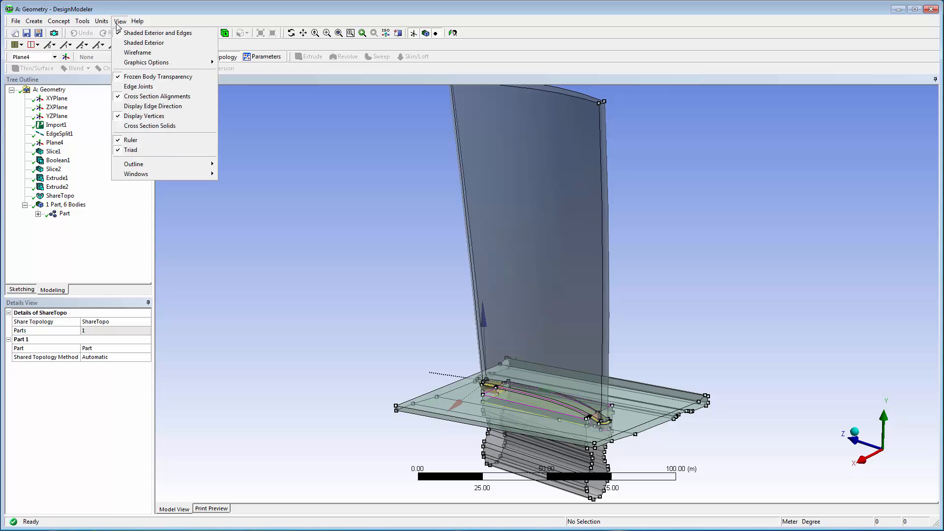
left_click(140, 52)
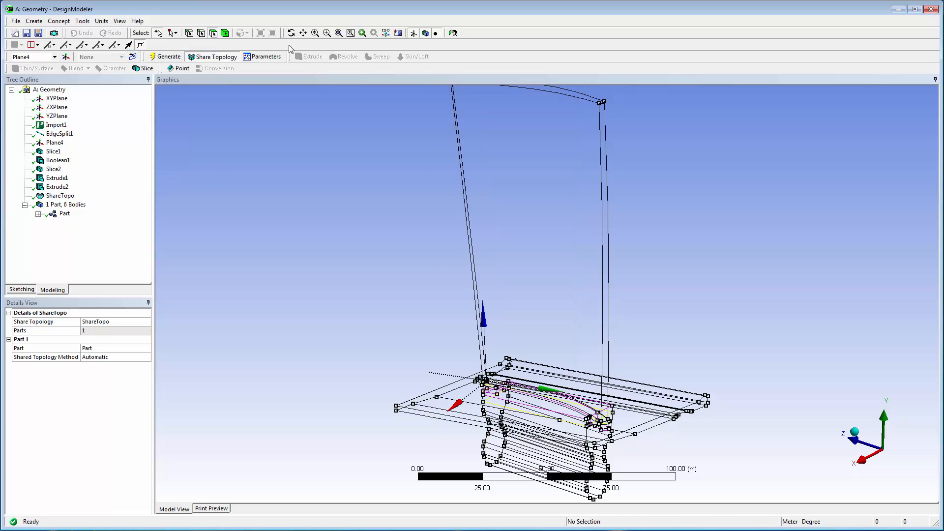
left_click(326, 33)
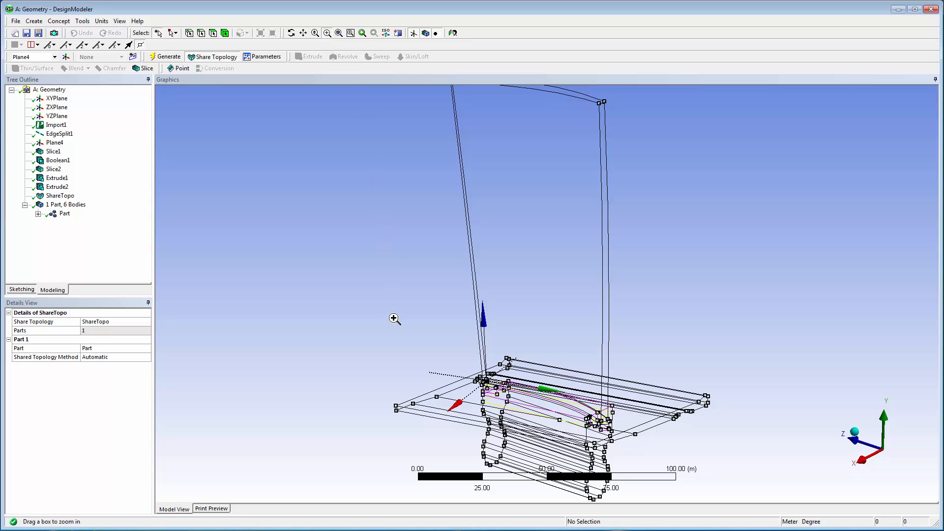
left_click_drag(393, 318, 710, 475)
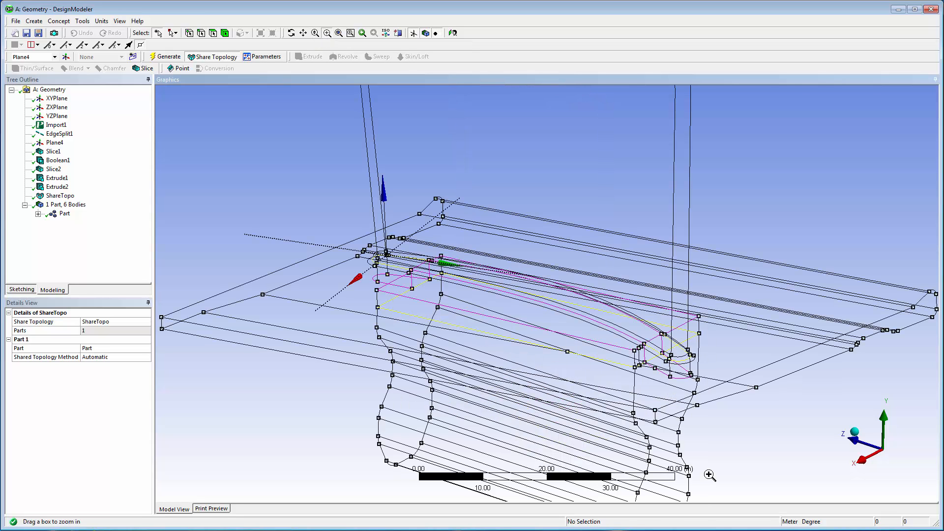